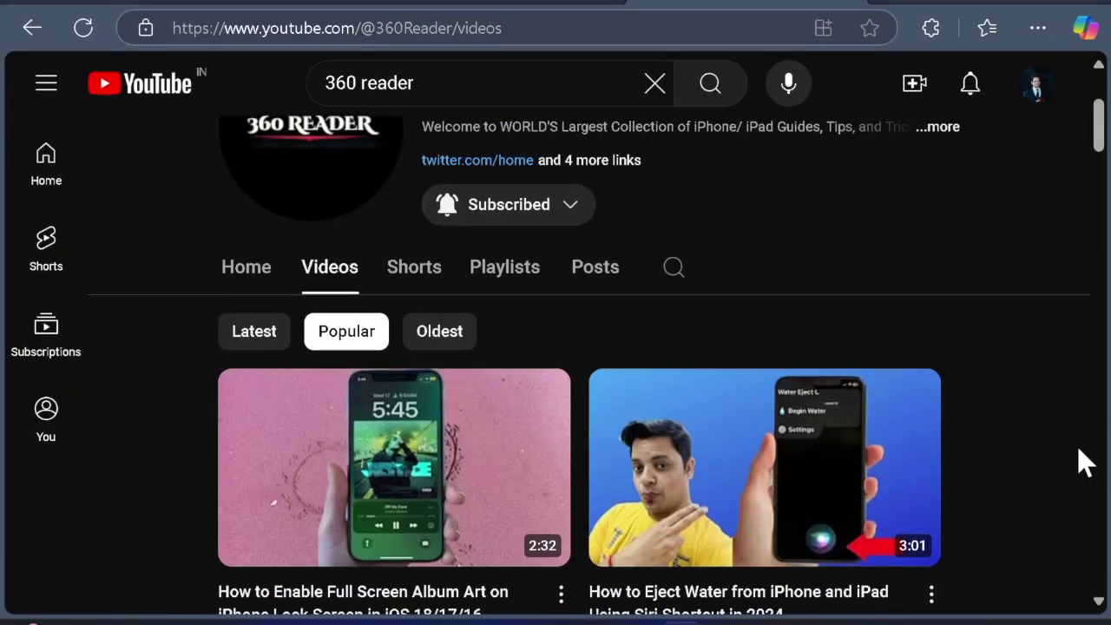
Scroll down the Settings Home page past recommended settings like Display and Installed apps
scroll(1079, 449, "down", 1)
scroll(1079, 449, "down", 1)
scroll(1079, 450, "down", 1)
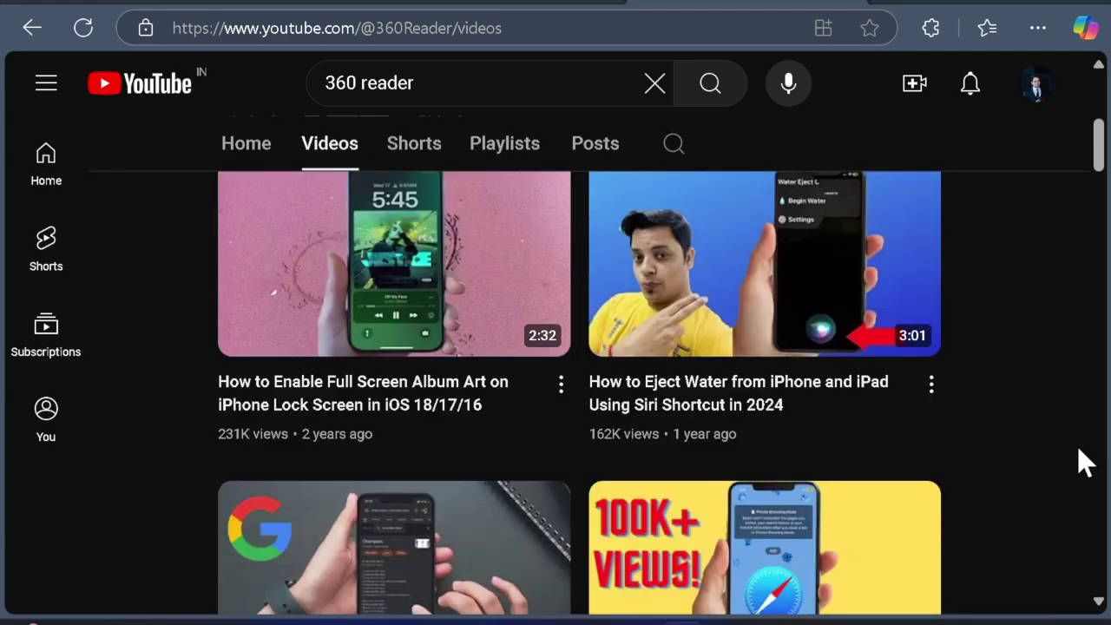
scroll(1079, 448, "down", 2)
scroll(1083, 420, "down", 1)
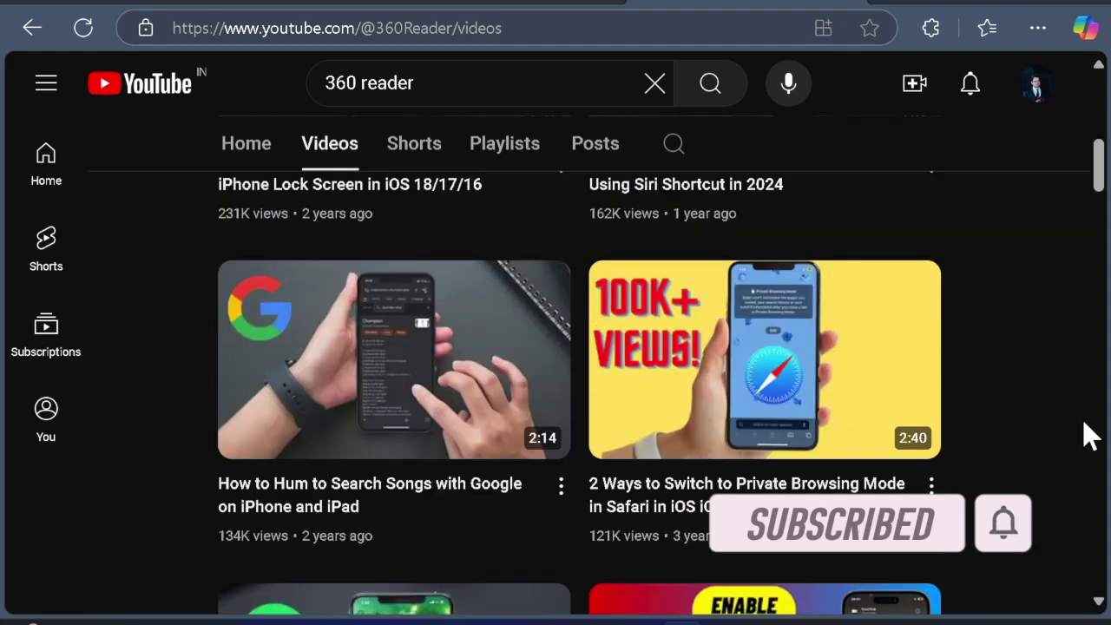
scroll(1082, 419, "down", 2)
scroll(1082, 419, "down", 2)
scroll(1087, 412, "down", 3)
scroll(1096, 408, "down", 2)
scroll(1096, 408, "down", 2)
scroll(1096, 408, "down", 2)
scroll(1096, 408, "down", 2)
scroll(1096, 408, "down", 1)
scroll(1096, 408, "down", 1)
scroll(1095, 408, "down", 2)
scroll(1096, 408, "down", 2)
scroll(1096, 408, "down", 1)
scroll(1096, 408, "down", 1)
scroll(1096, 408, "down", 1)
scroll(1096, 408, "down", 1)
scroll(1095, 408, "down", 1)
scroll(1095, 380, "down", 2)
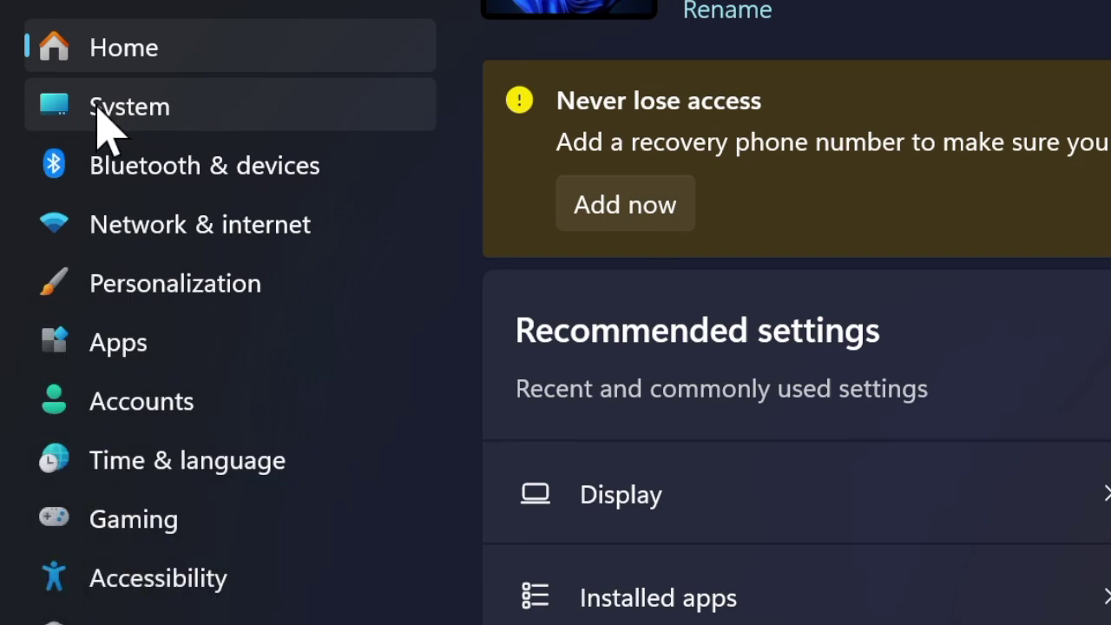